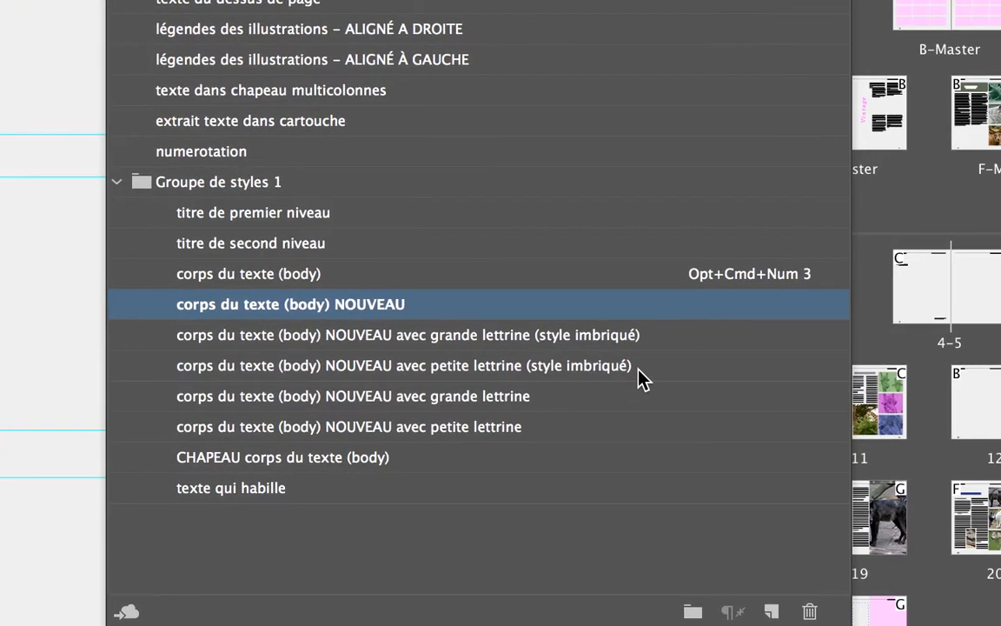
Apply the paragraph style "corps du texte (body) NOUVEAU avec petite lettrine (style imbriqué)" to the "earis" paragraph and inspect its text in the Story Editor.
left_click(690, 365)
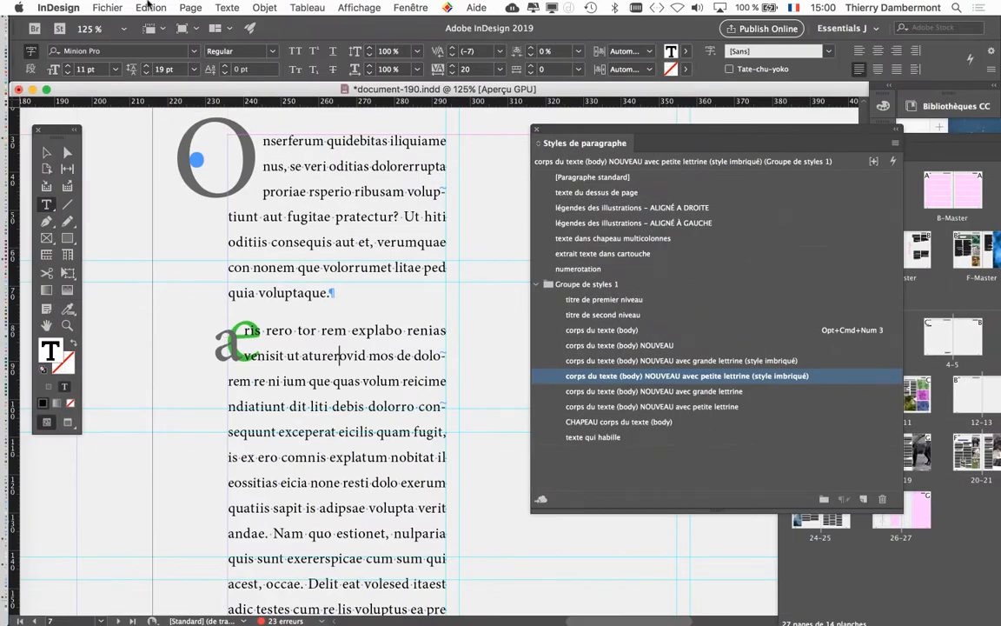
left_click(150, 7)
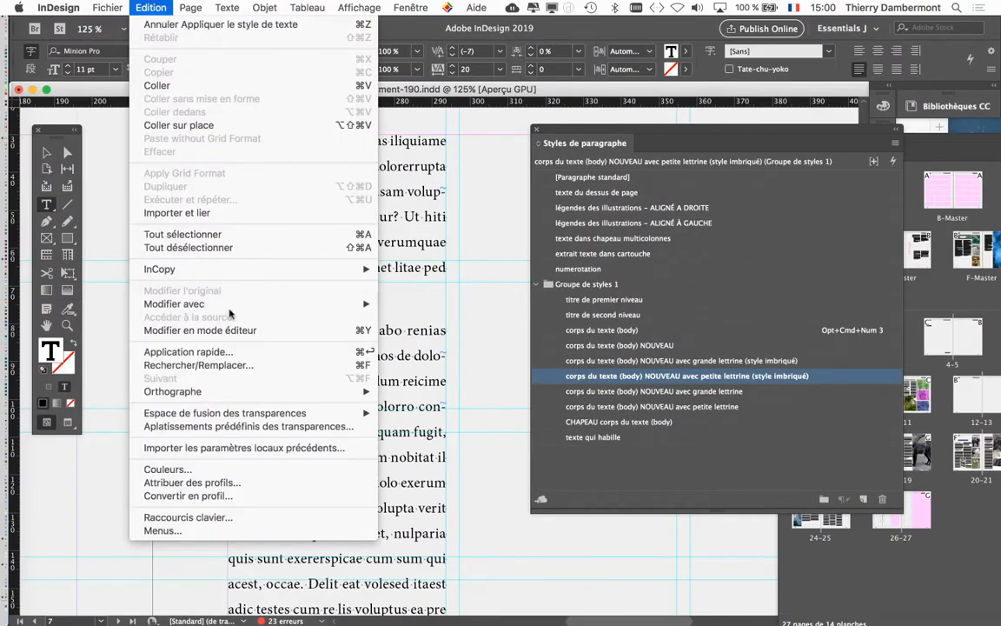
left_click(230, 330)
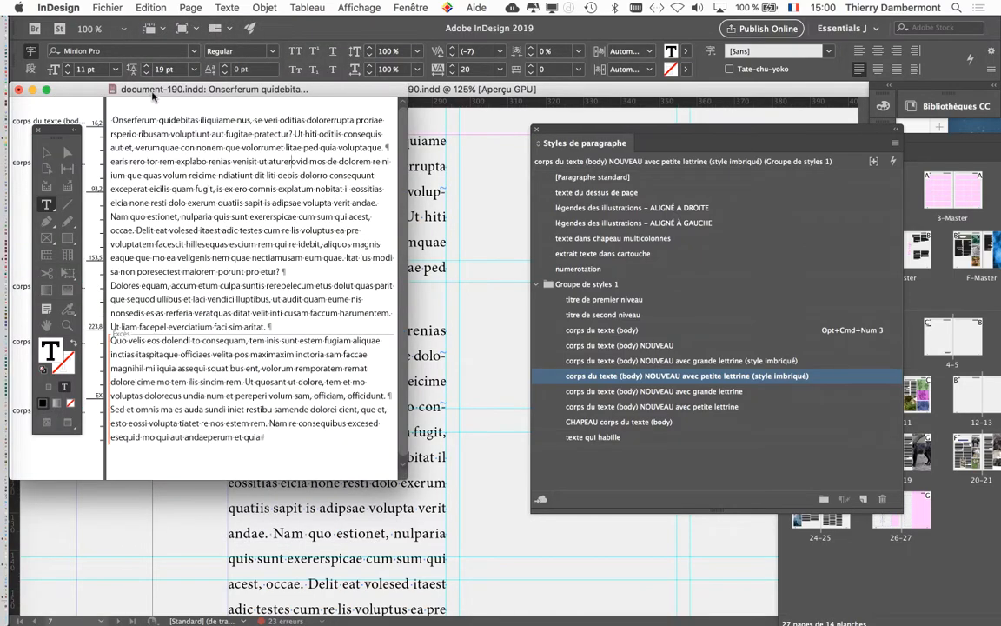
left_click_drag(153, 97, 308, 329)
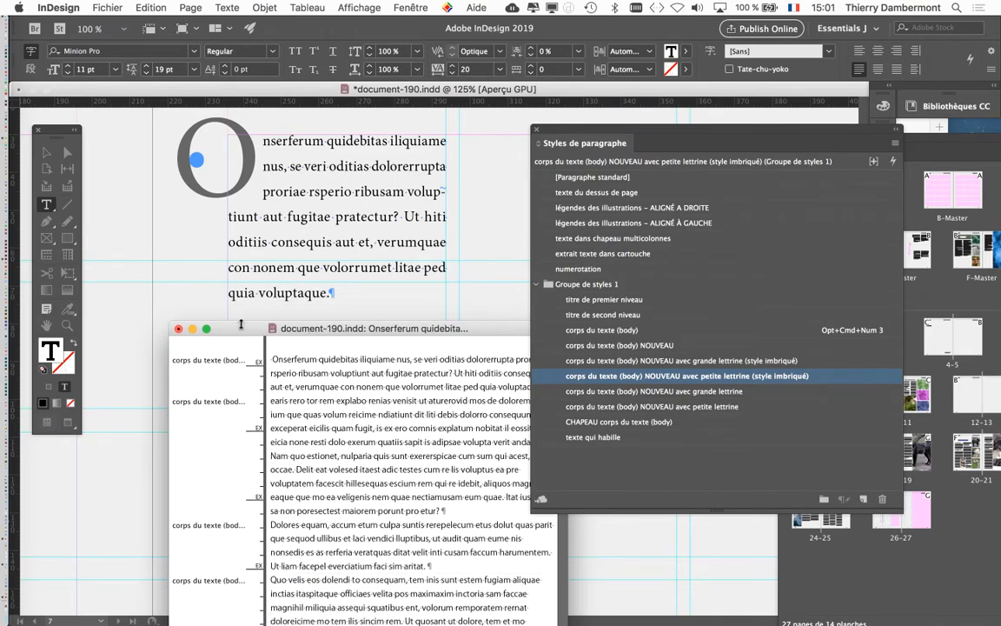
left_click(178, 329)
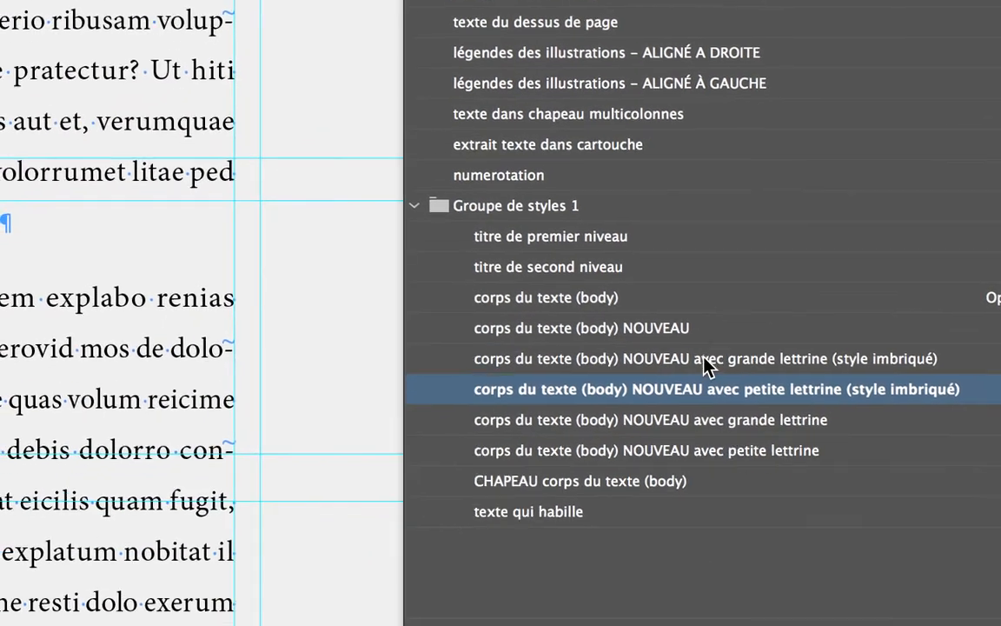
Reset the "earis" paragraph to "corps du texte (body) NOUVEAU", go to its beginning, and apply "corps du texte (body) NOUVEAU avec petite lettrine (style imbriqué)".
left_click(644, 335)
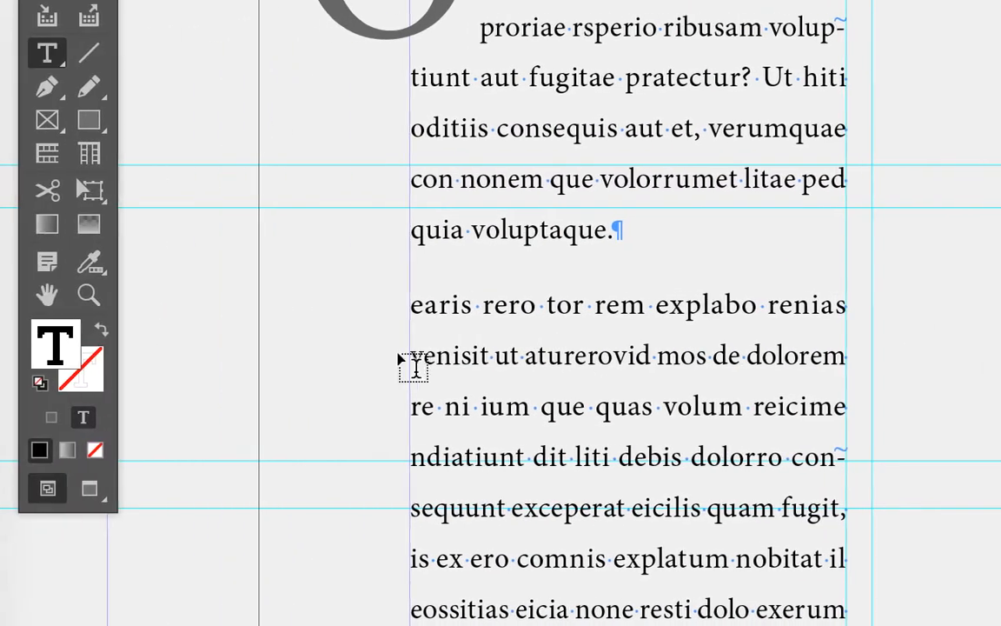
left_click(415, 310)
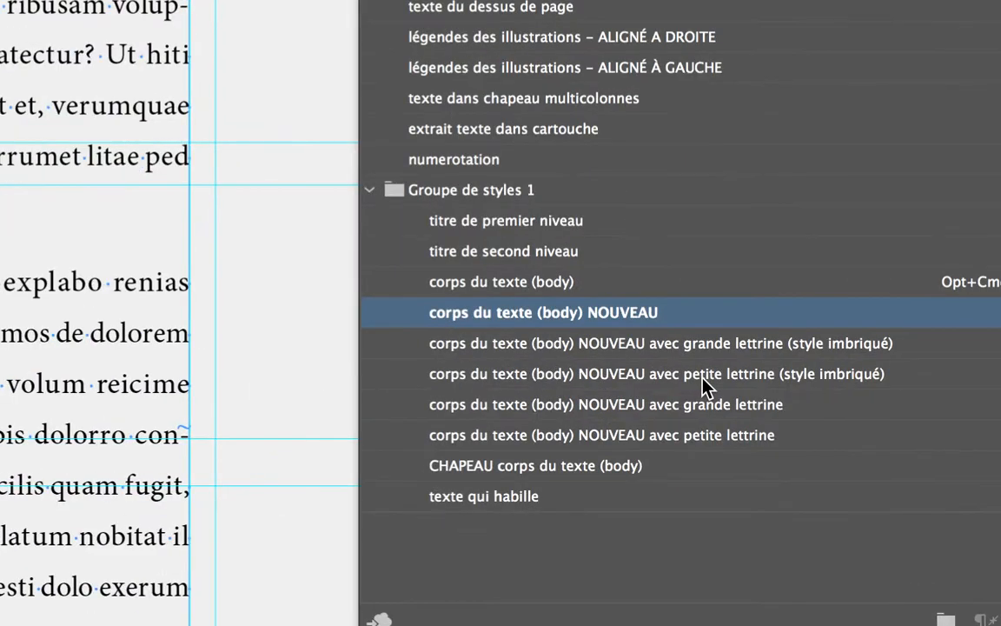
left_click(702, 377)
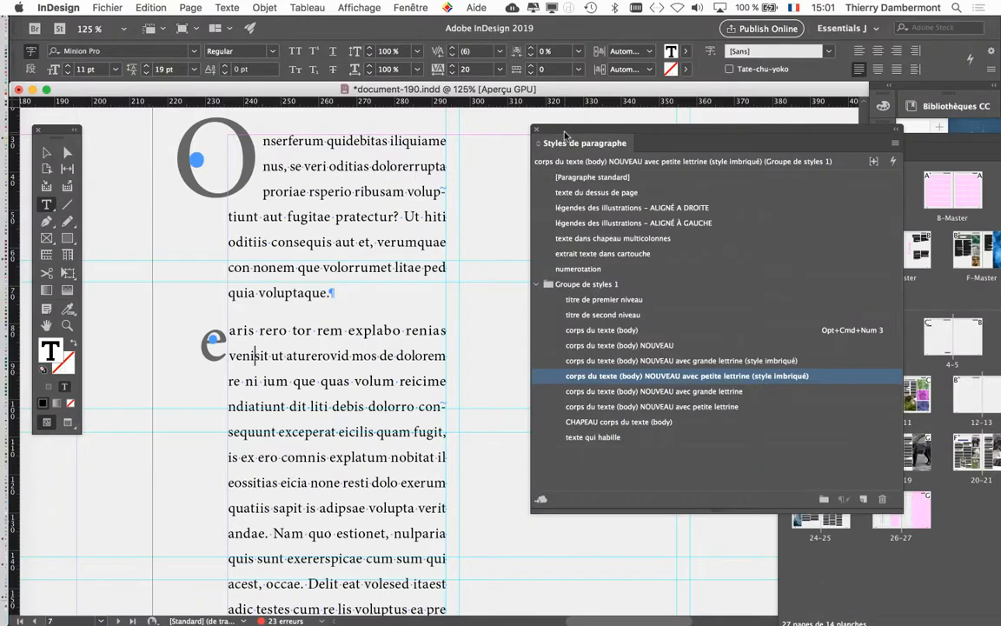
Leave text editing and display the character styles clear of the text column, alongside the paragraph styles.
left_click_drag(563, 133, 768, 220)
left_click(47, 154)
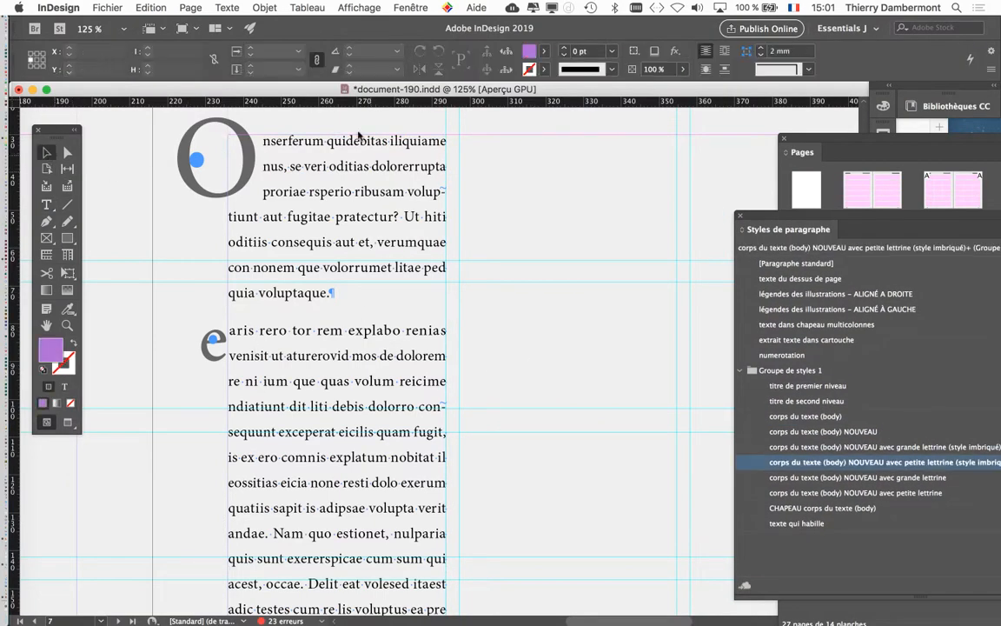
left_click(242, 8)
left_click(265, 153)
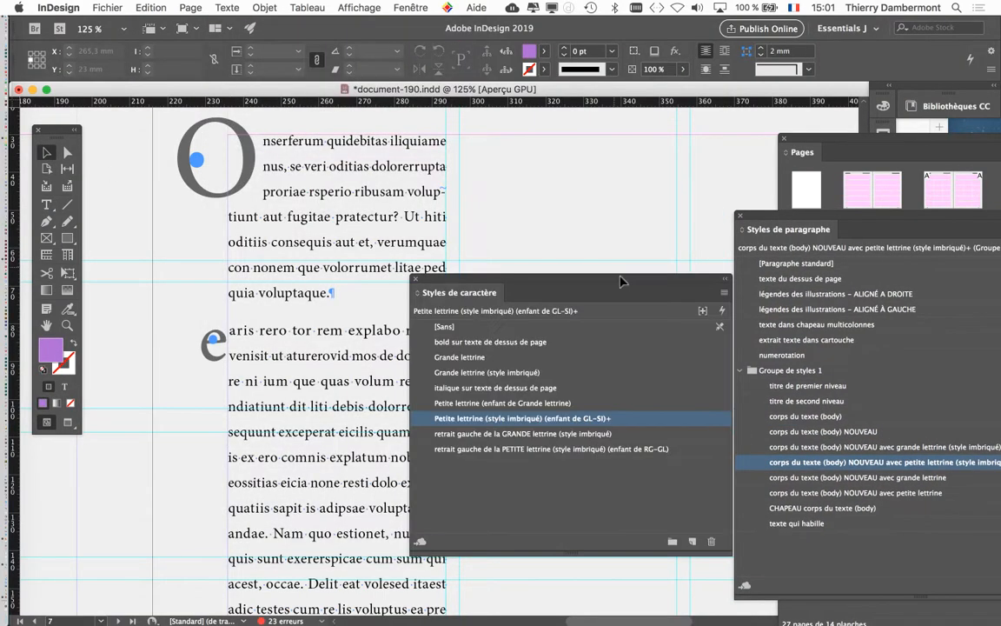
left_click_drag(522, 279, 724, 152)
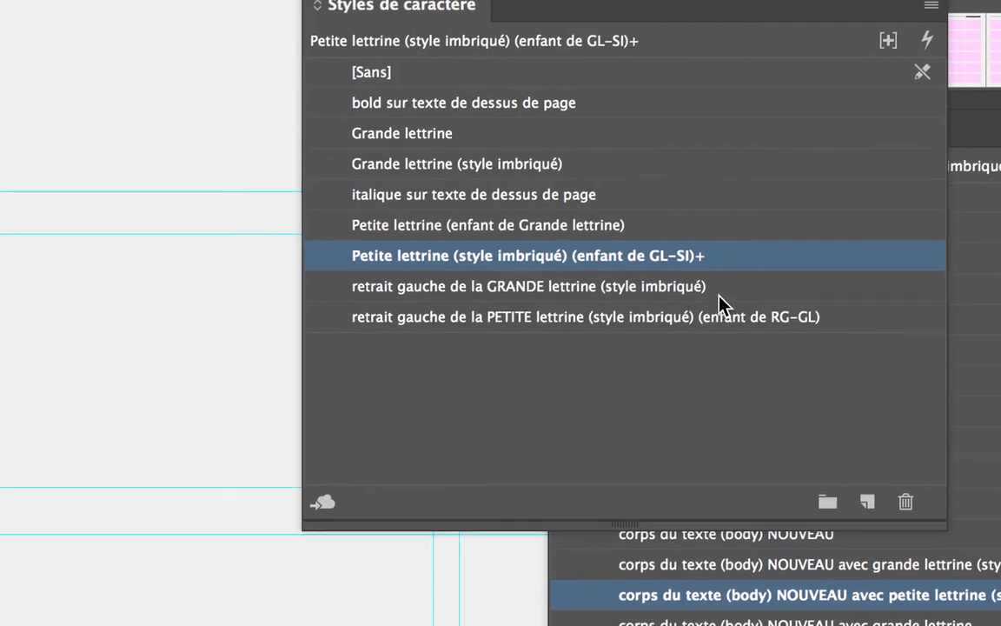
Set the tracking (Approche) of the character style "retrait gauche de la PETITE lettrine (style imbriqué) (enfant de RG-GL)" to -325.
left_click(739, 272)
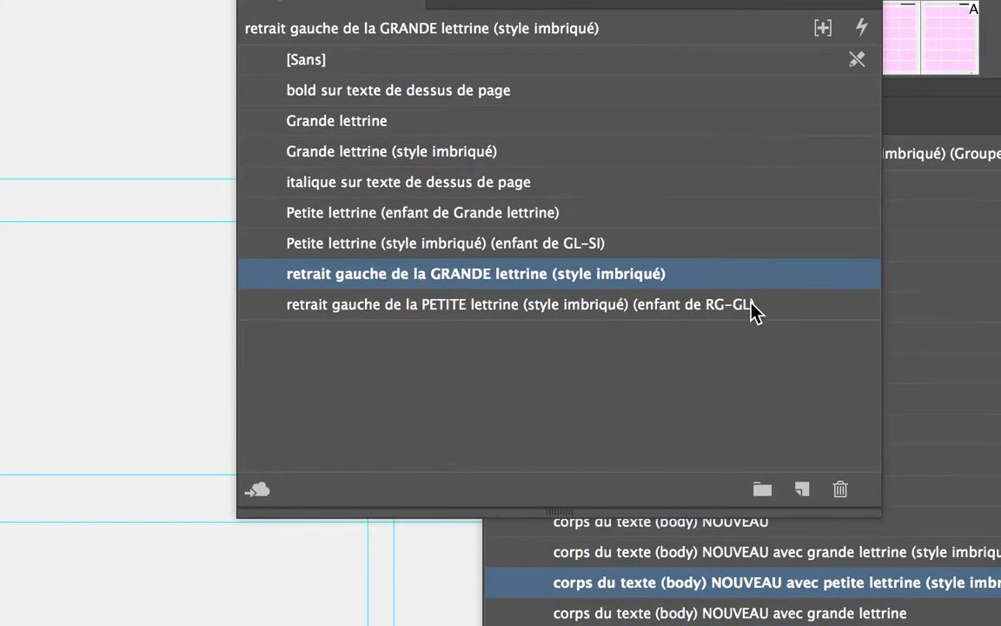
left_click(751, 305)
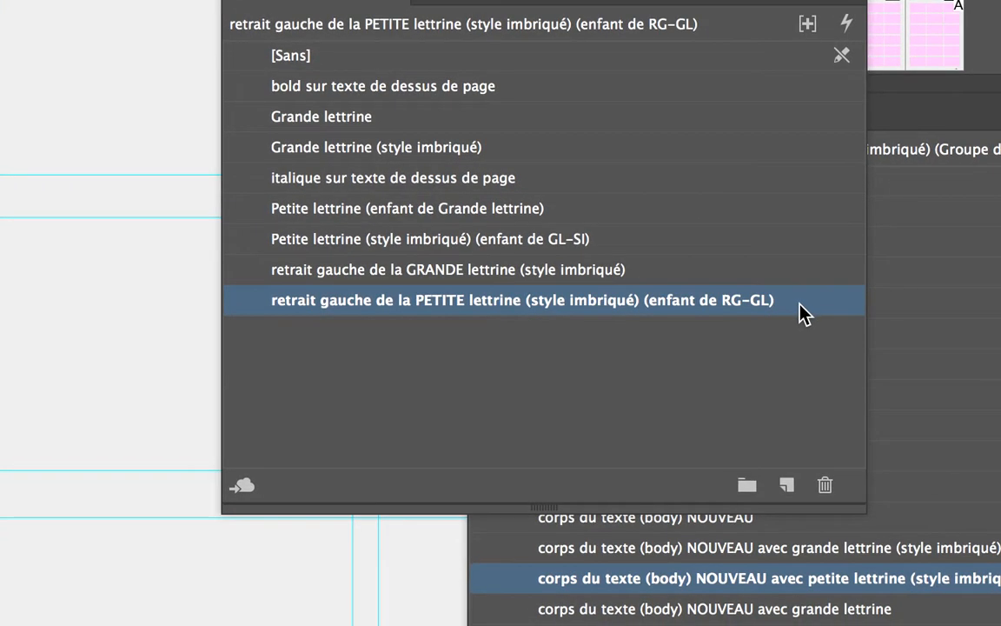
double_click(800, 306)
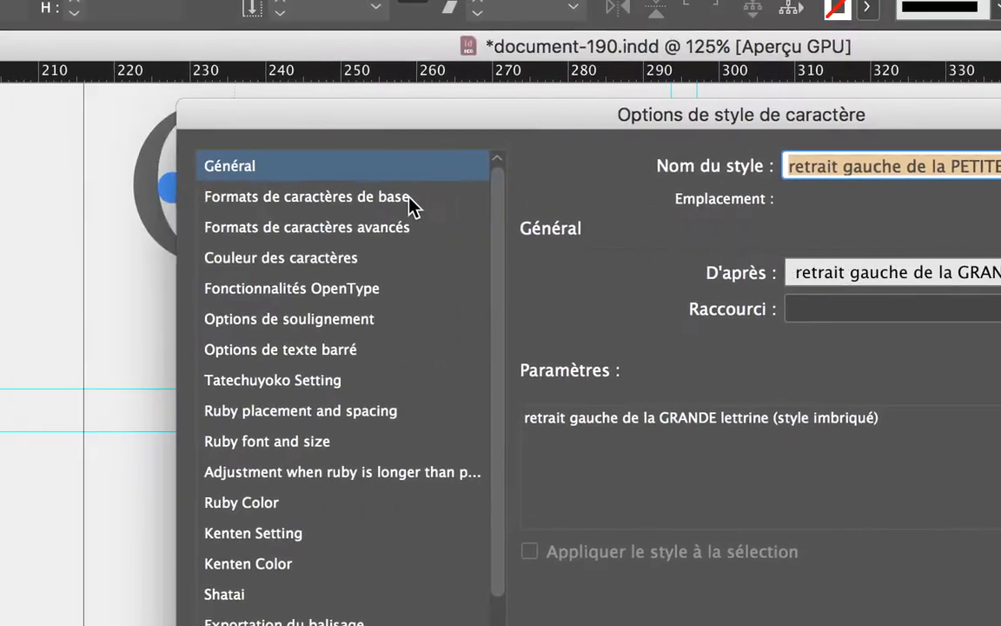
left_click(382, 198)
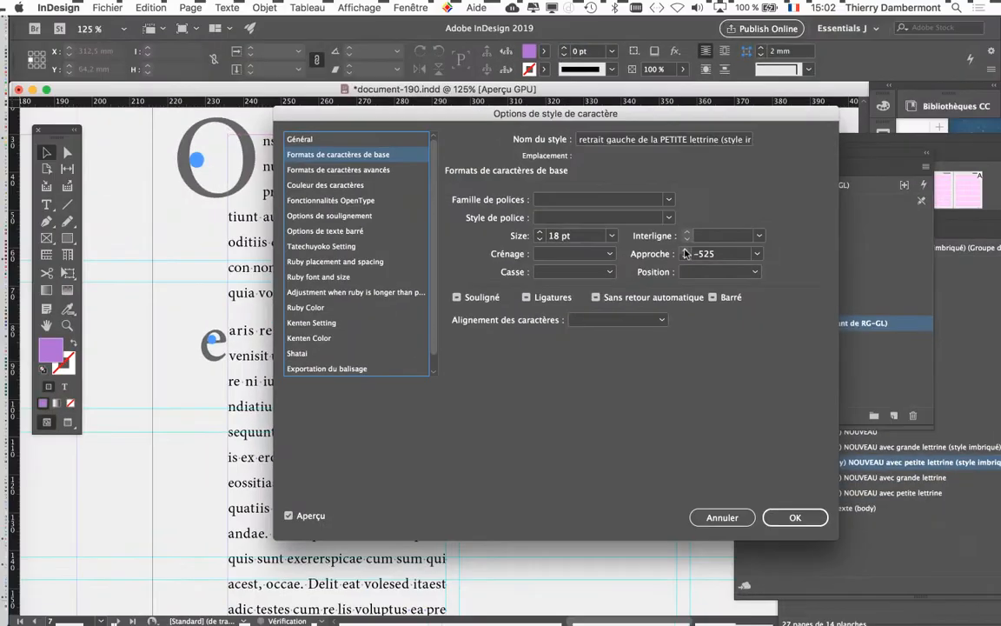
left_click(685, 250)
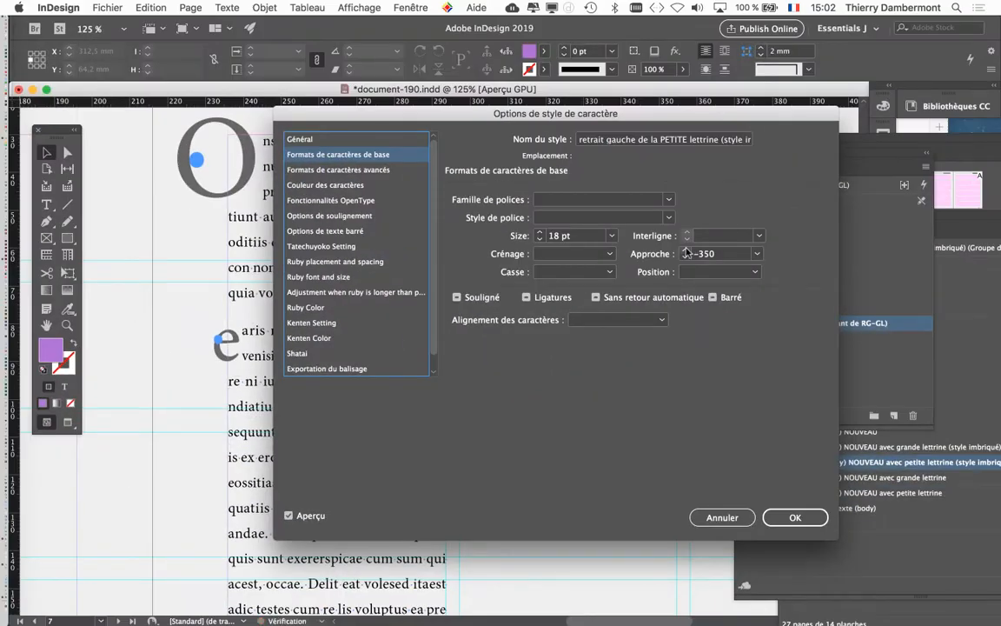
left_click_drag(653, 126, 757, 102)
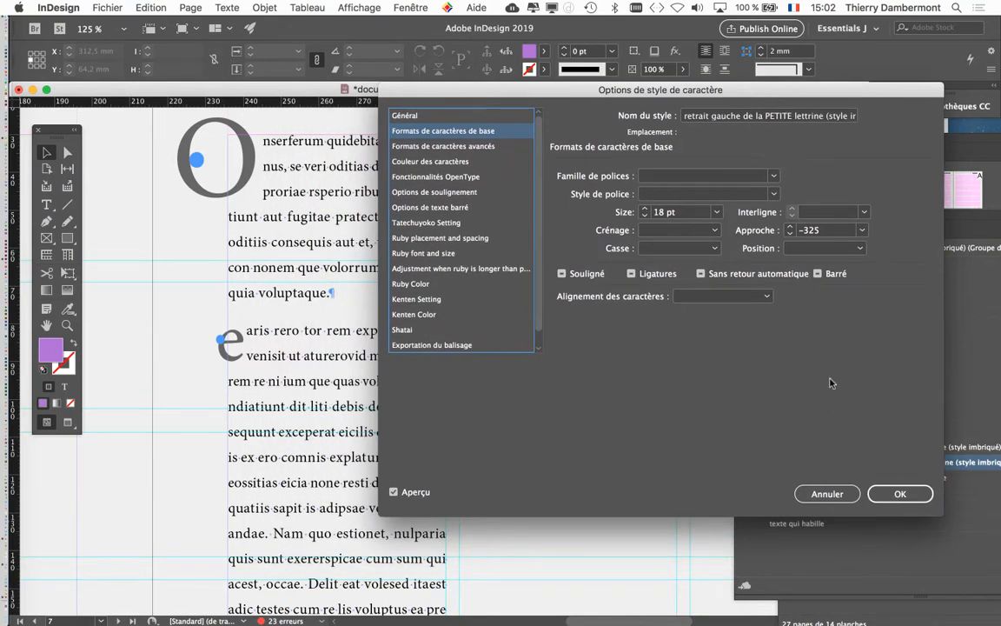
left_click(893, 491)
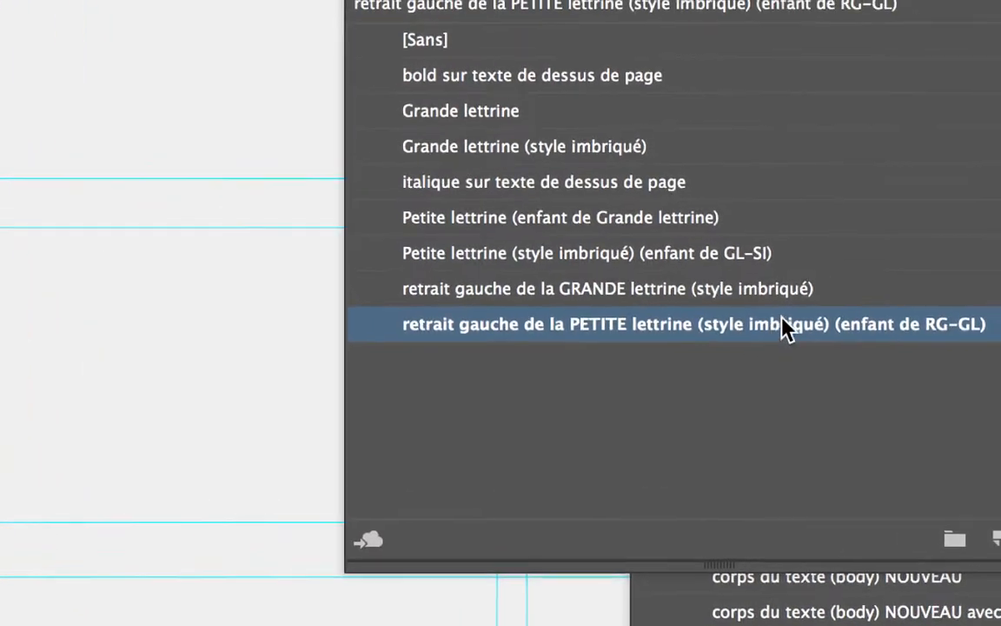
Move the character style "Petite lettrine (style imbriqué) (enfant de GL-SI)" directly below "retrait gauche de la GRANDE lettrine (style imbriqué)".
left_click(848, 255)
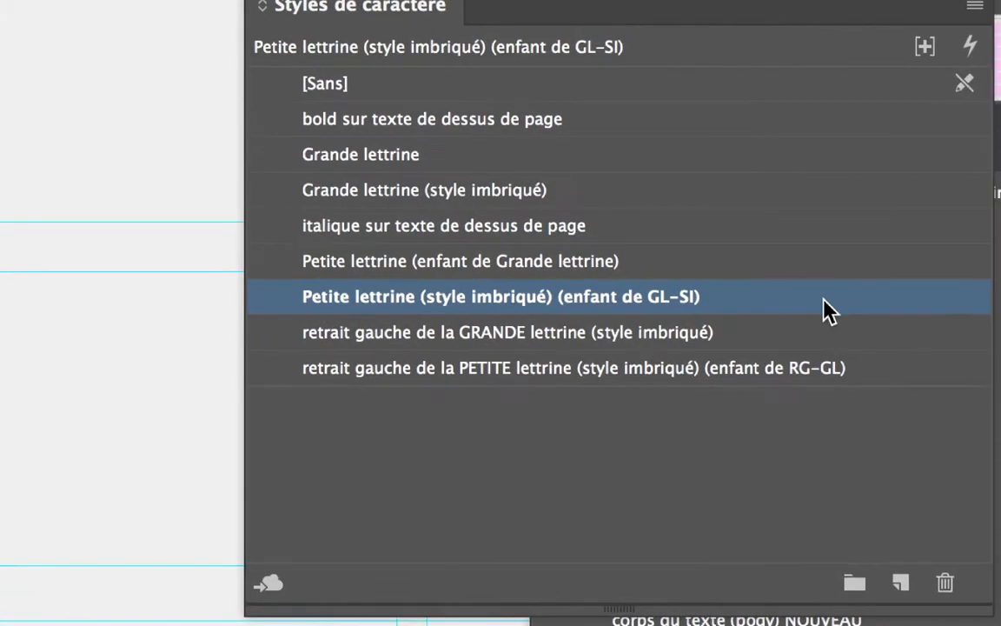
left_click(805, 300)
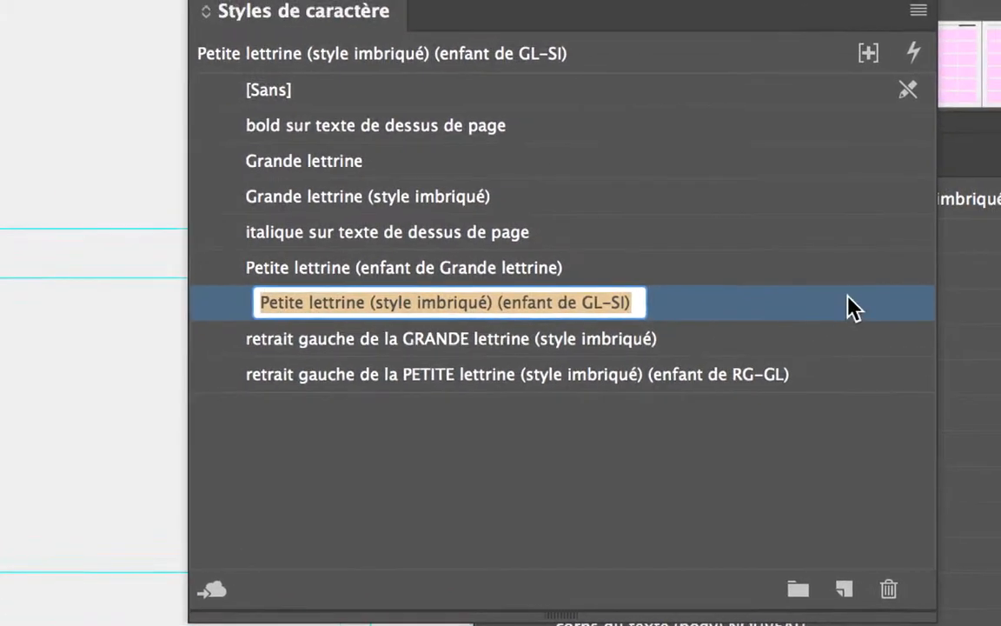
left_click_drag(852, 306, 855, 359)
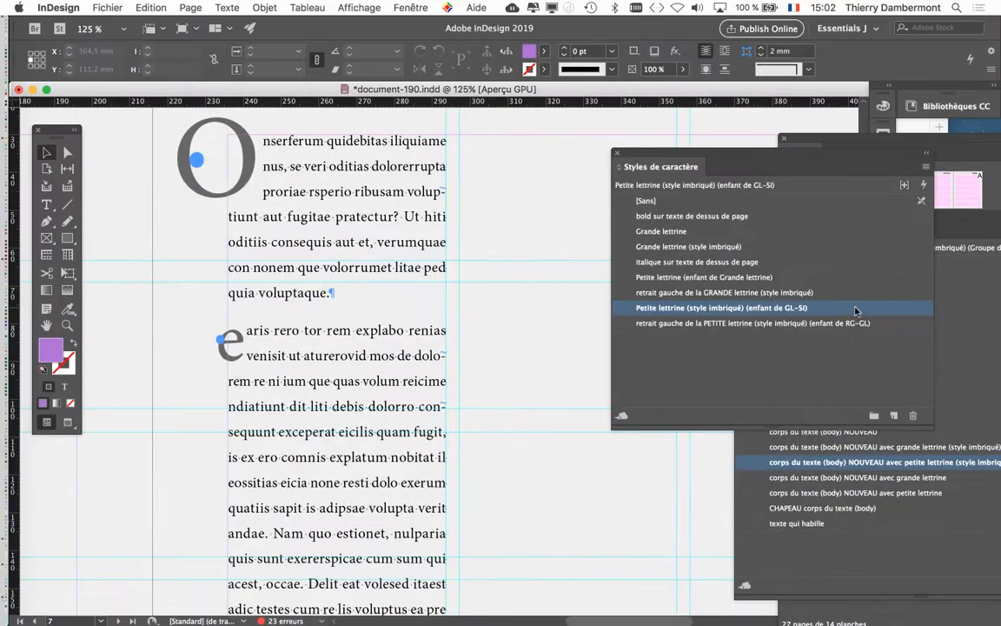
Set the font size of the character style "Petite lettrine (style imbriqué) (enfant de GL-SI)" to 18 pt.
double_click(730, 307)
left_click(463, 131)
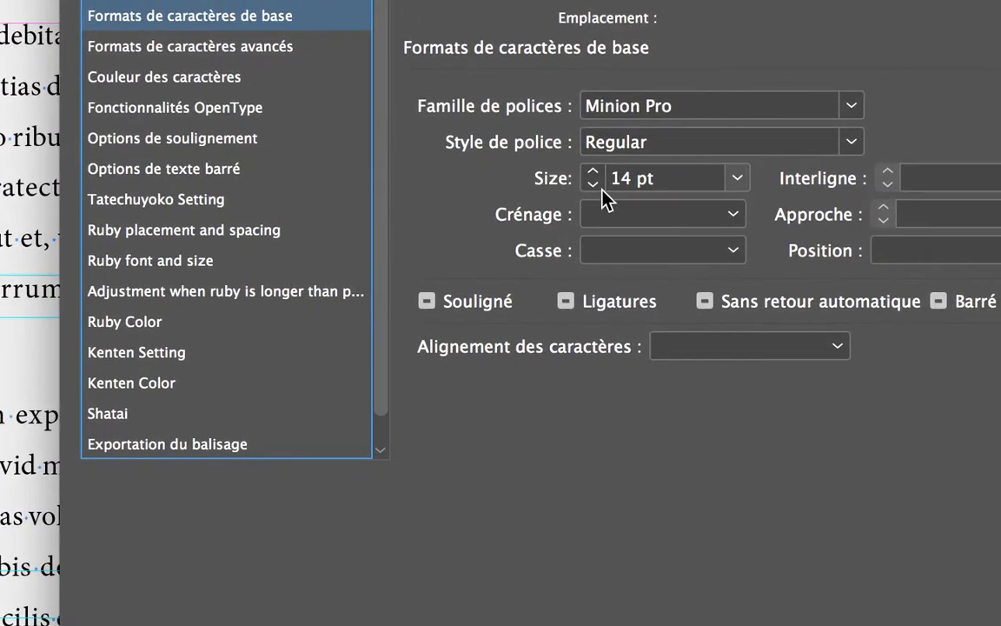
left_click(644, 216)
left_click(598, 186)
left_click(598, 186)
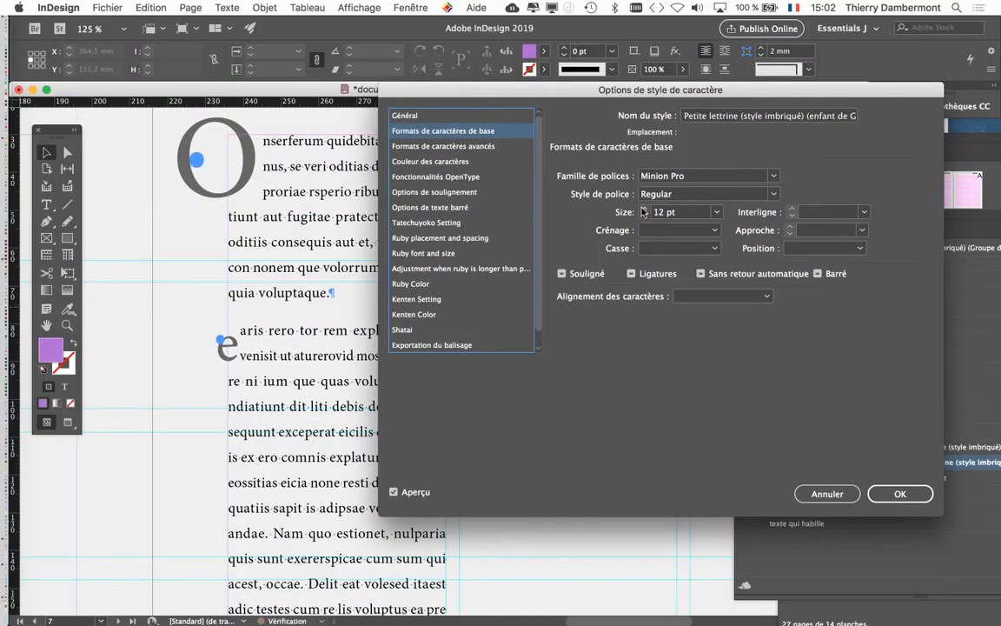
left_click(643, 210)
left_click(643, 210)
left_click(643, 210)
left_click(643, 209)
left_click(643, 209)
left_click(643, 209)
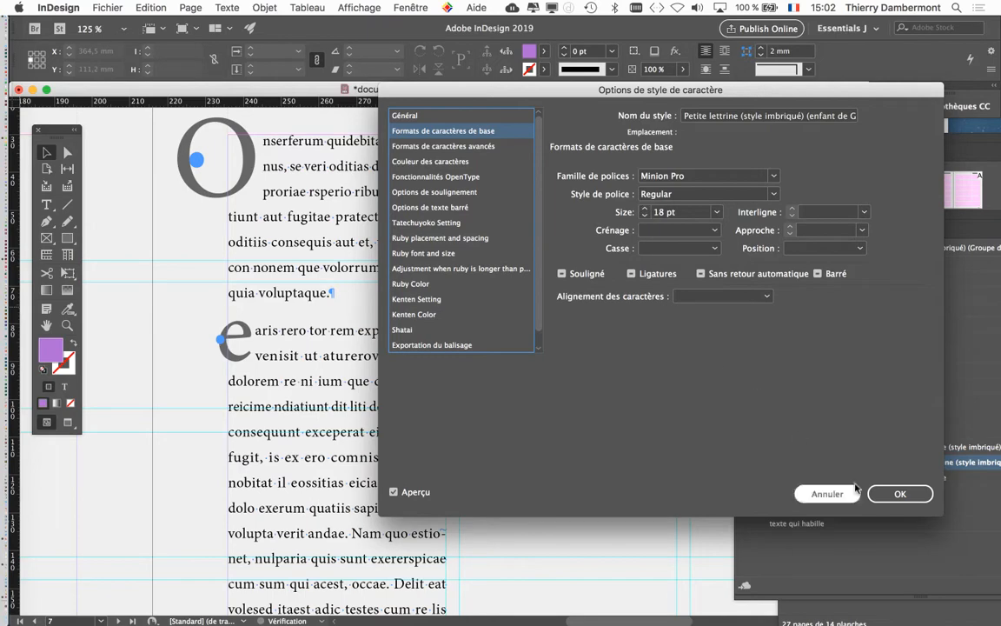
left_click(887, 493)
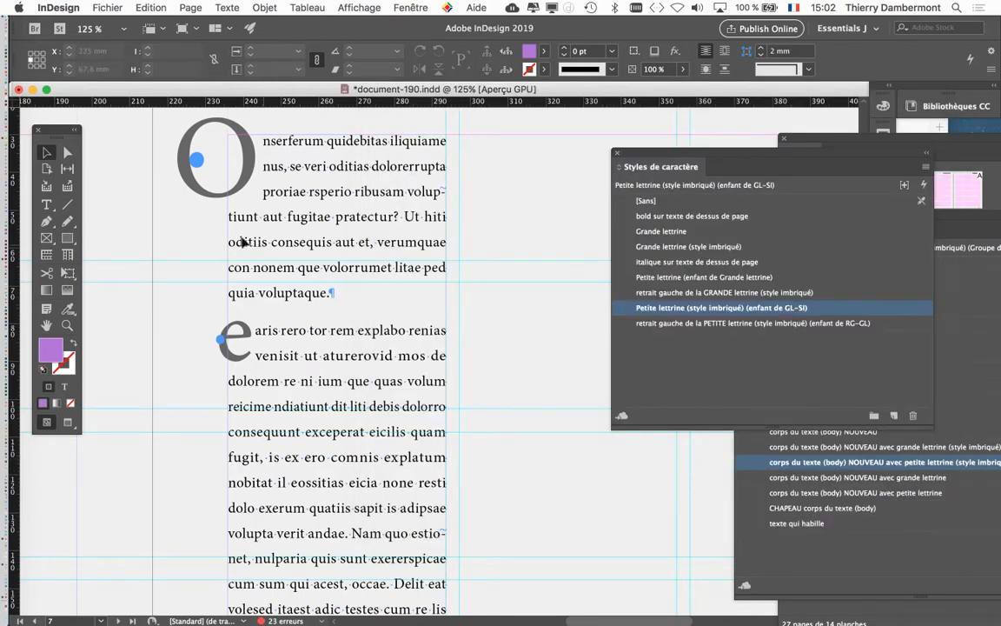
Examine the paragraph style of the "earis" paragraph and the two small-drop-cap character styles, moving the style lists clear of the text.
left_click(46, 206)
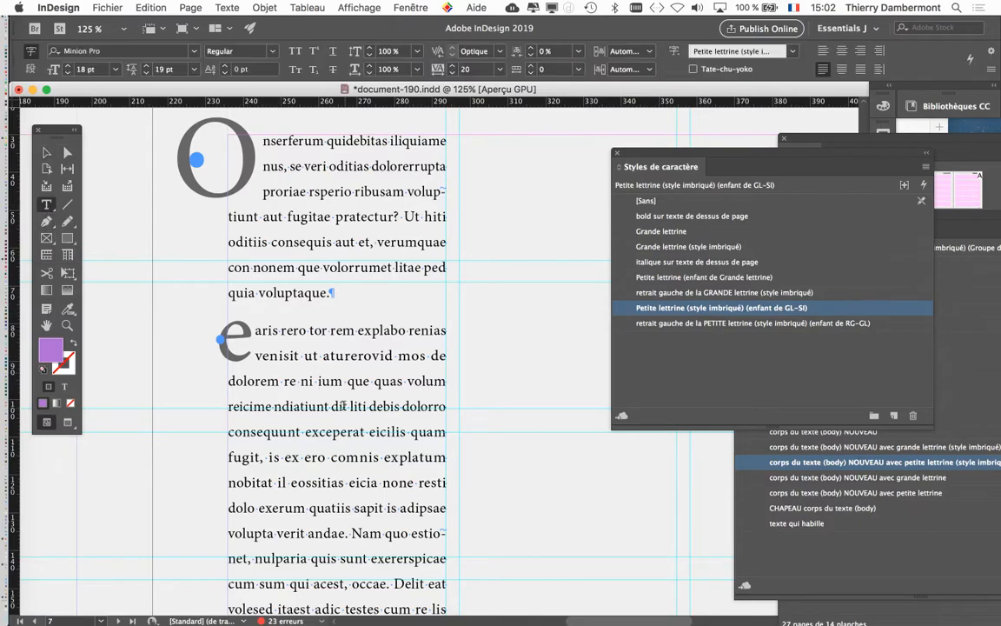
left_click(348, 357)
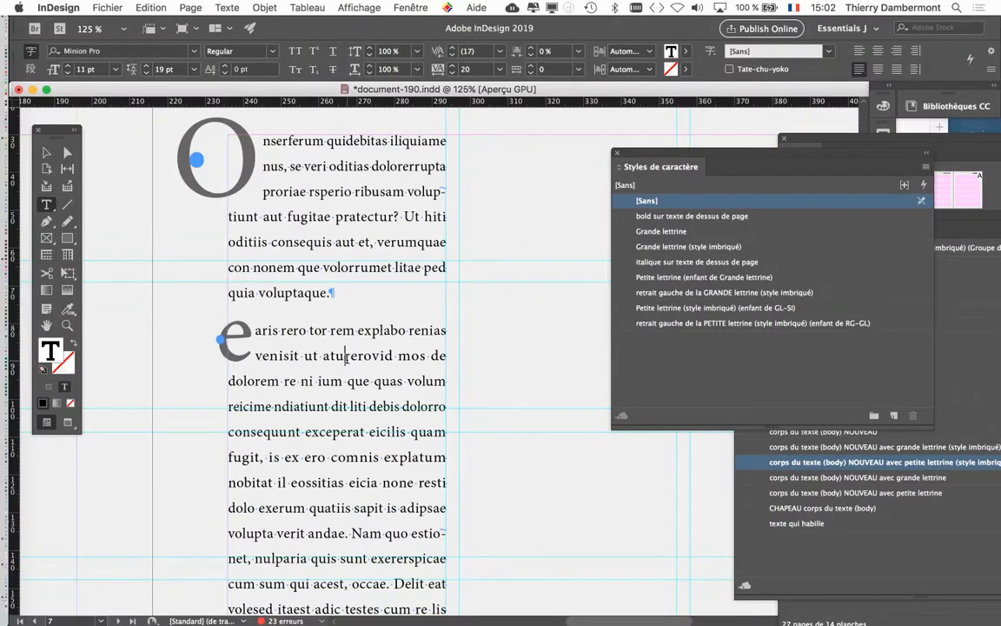
left_click_drag(969, 217, 643, 129)
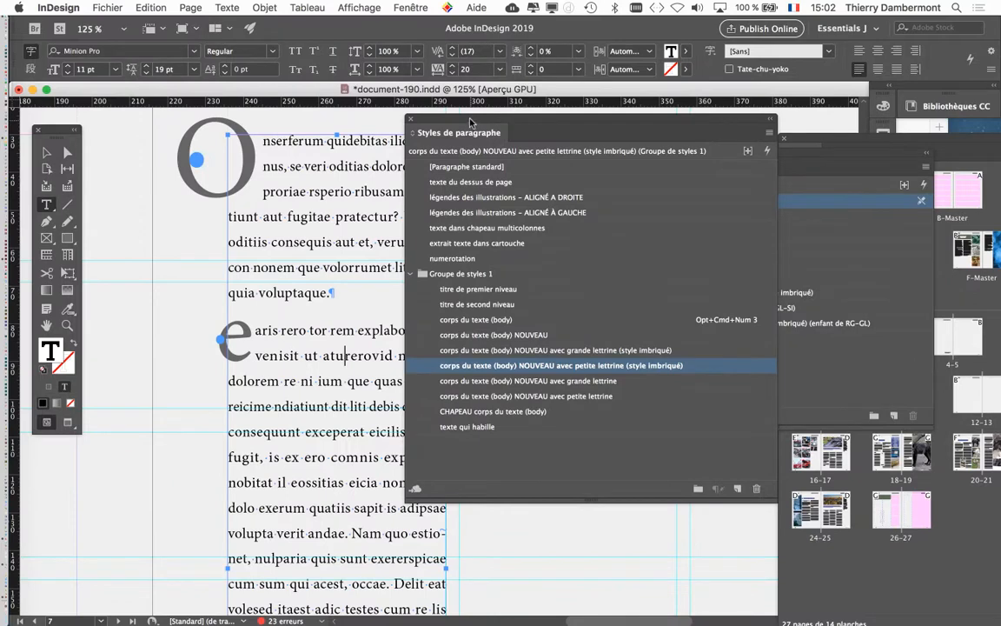
left_click_drag(470, 121, 619, 457)
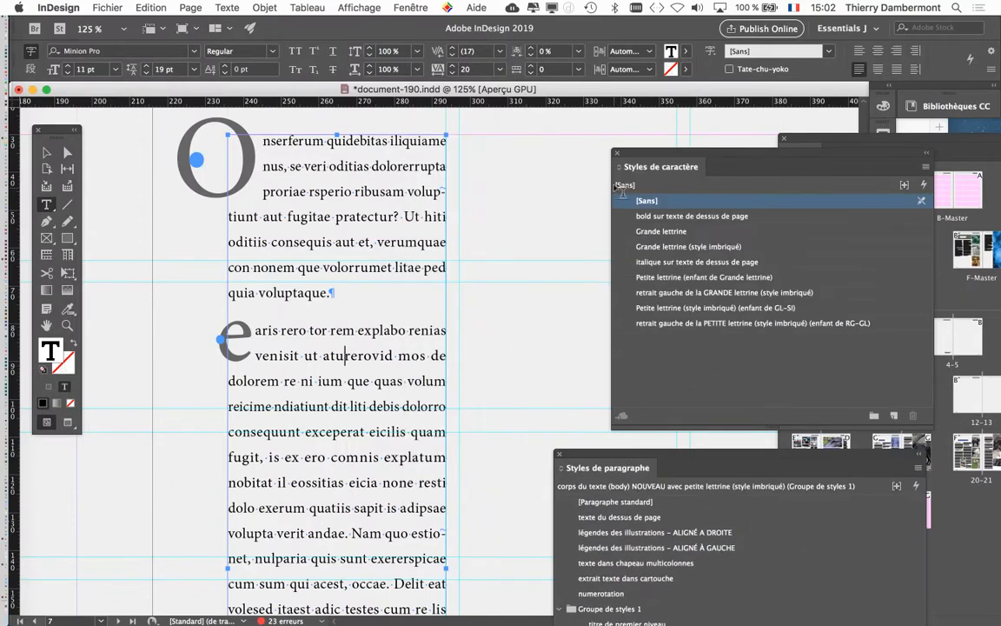
left_click(48, 152)
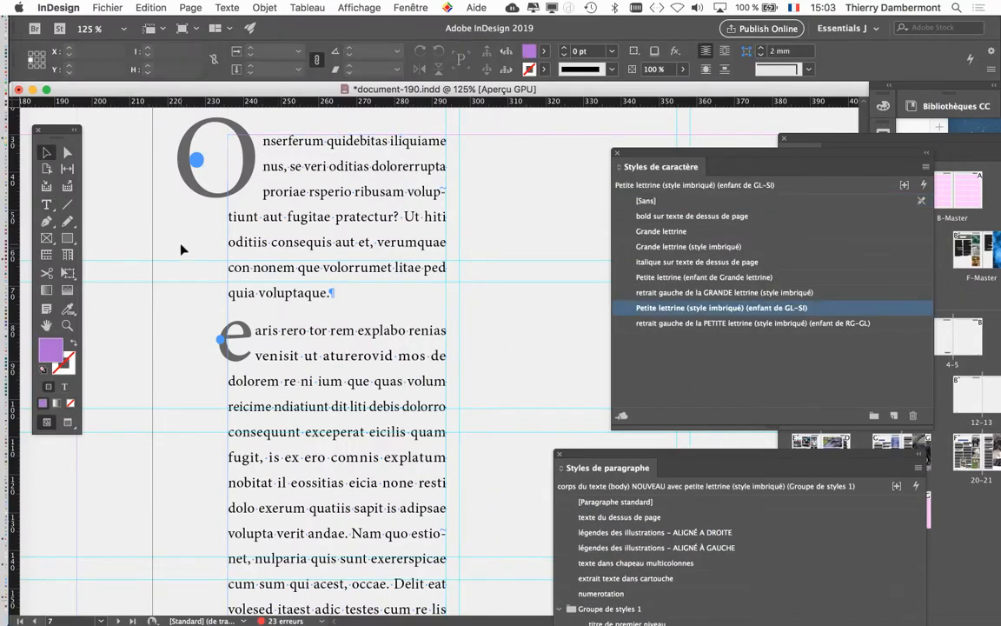
left_click_drag(651, 155, 520, 124)
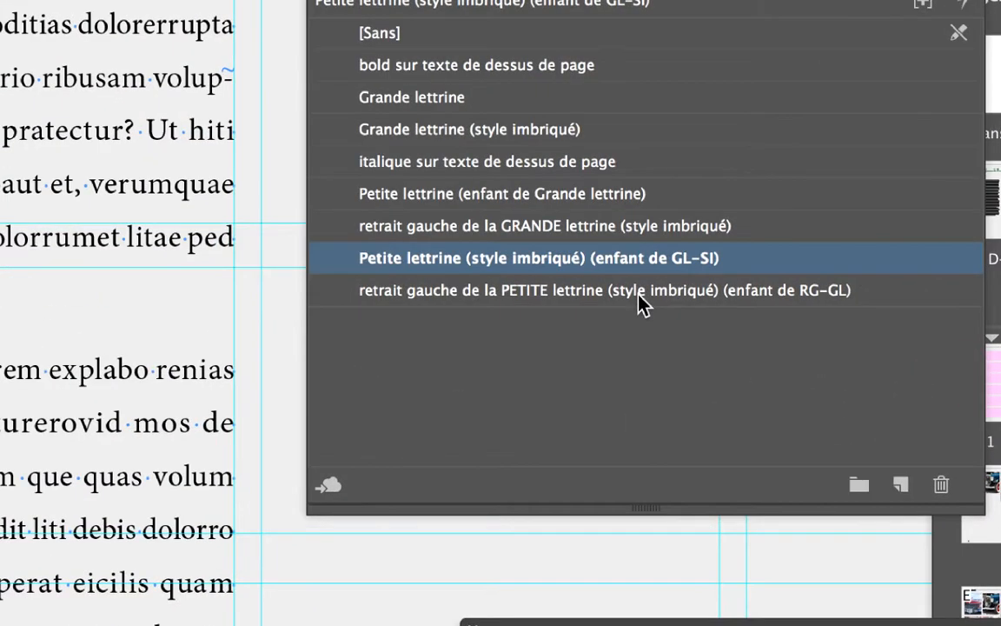
left_click(359, 301)
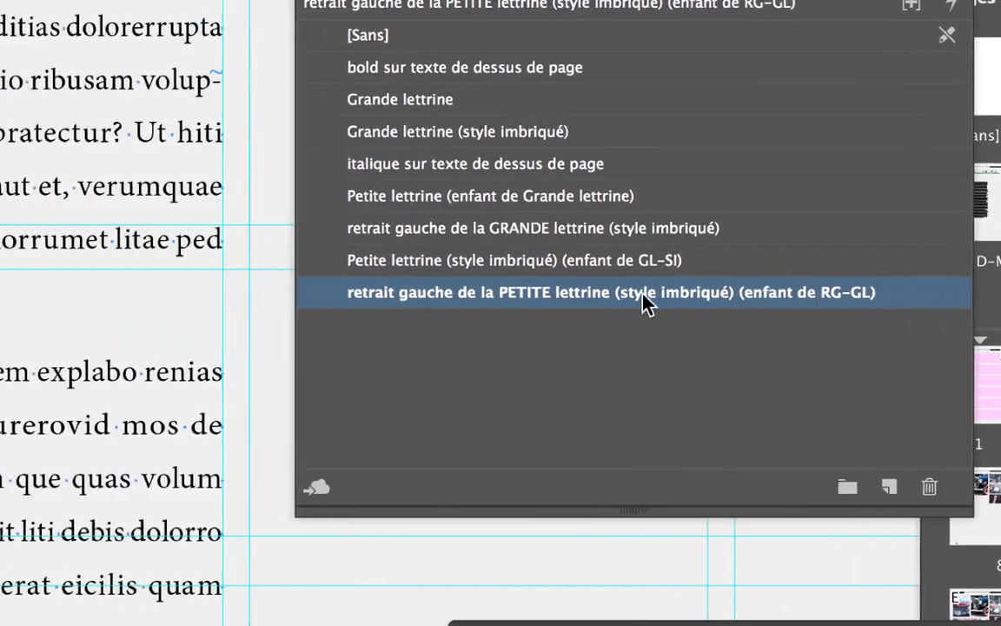
left_click(551, 267)
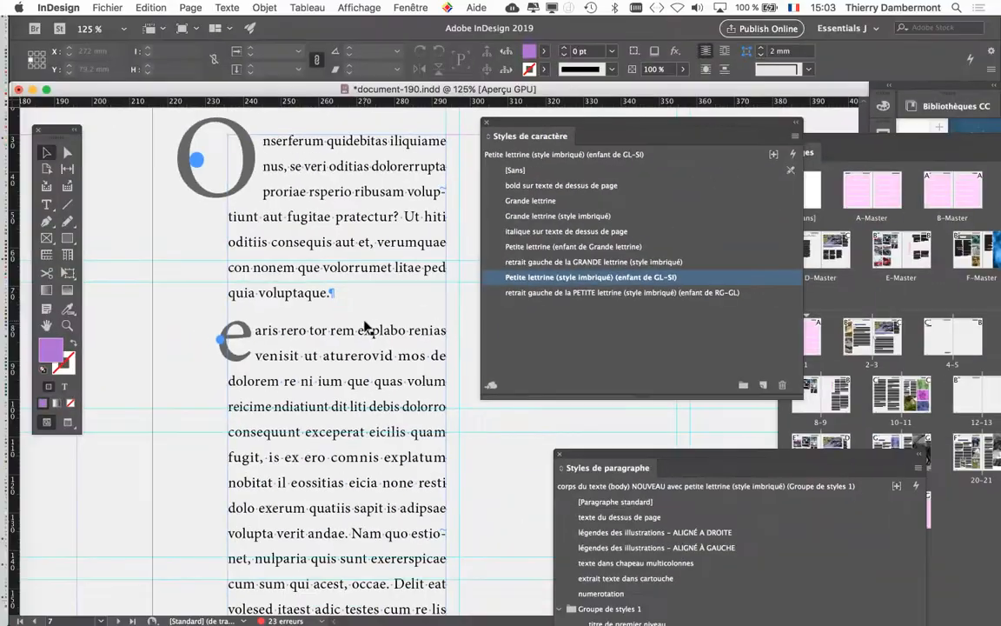
left_click_drag(522, 122, 632, 157)
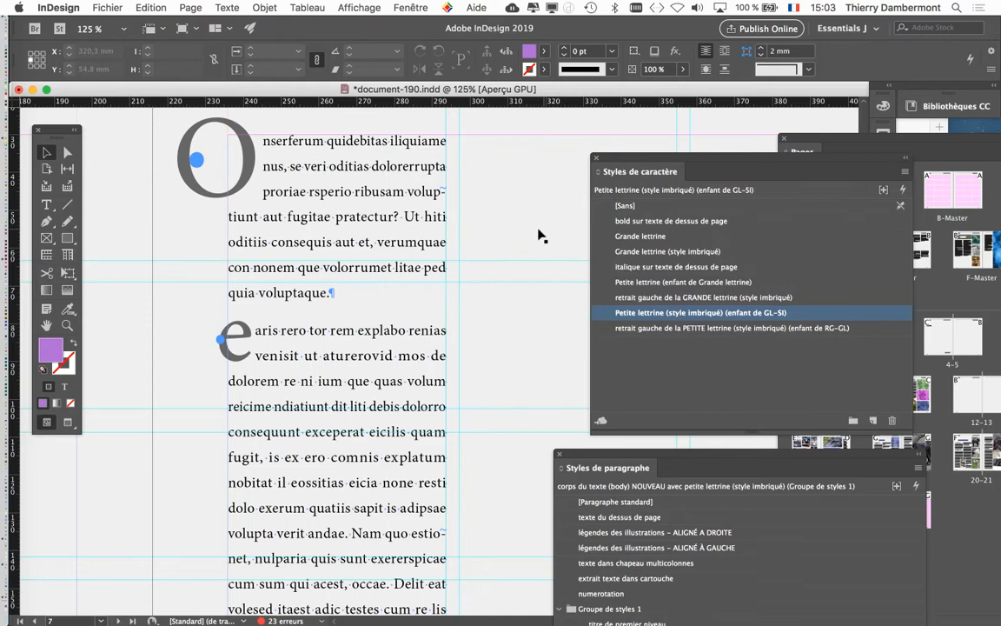
Save the document as a new version named document-191.indd in the same folder, keeping the InDesign CC 2019 format.
left_click(109, 8)
left_click(141, 112)
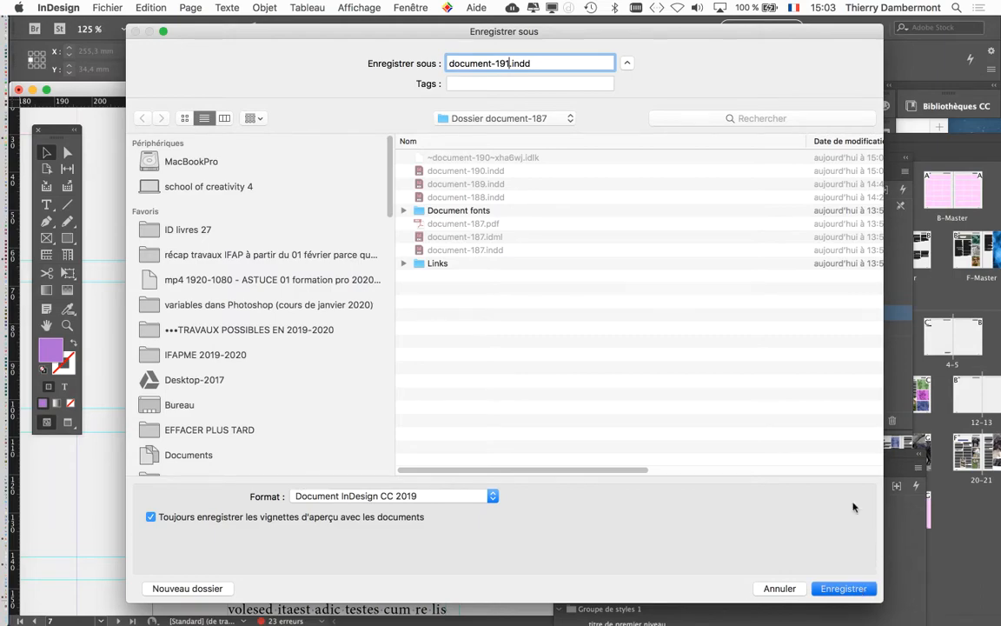
key("Return")
Apply the paragraph style "corps du texte (body) NOUVEAU" to the "earis" paragraph, moving the paragraph style list near the text.
left_click(46, 206)
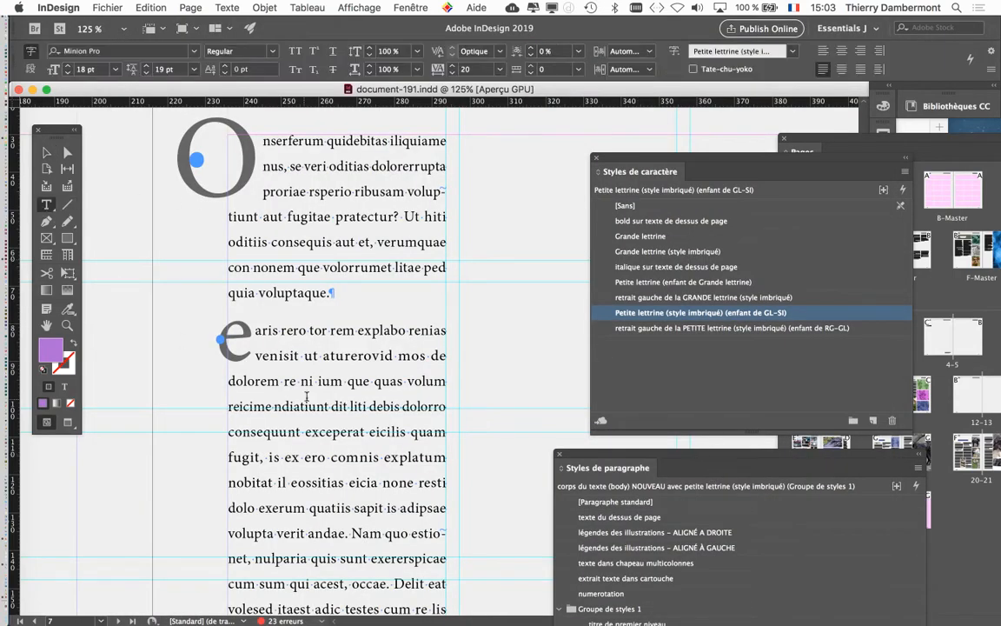
left_click(302, 354)
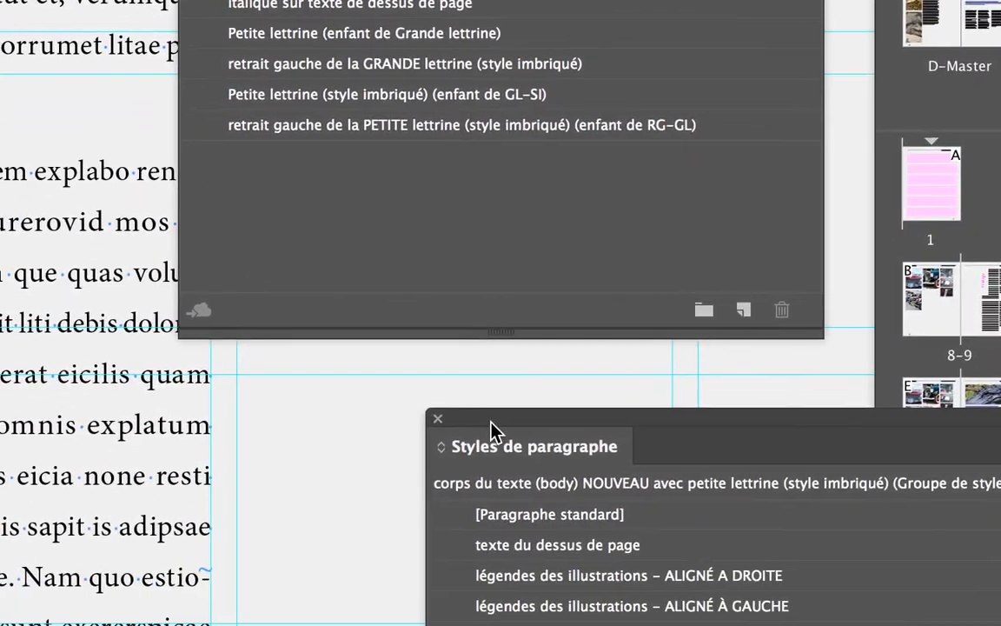
left_click_drag(830, 555, 429, 91)
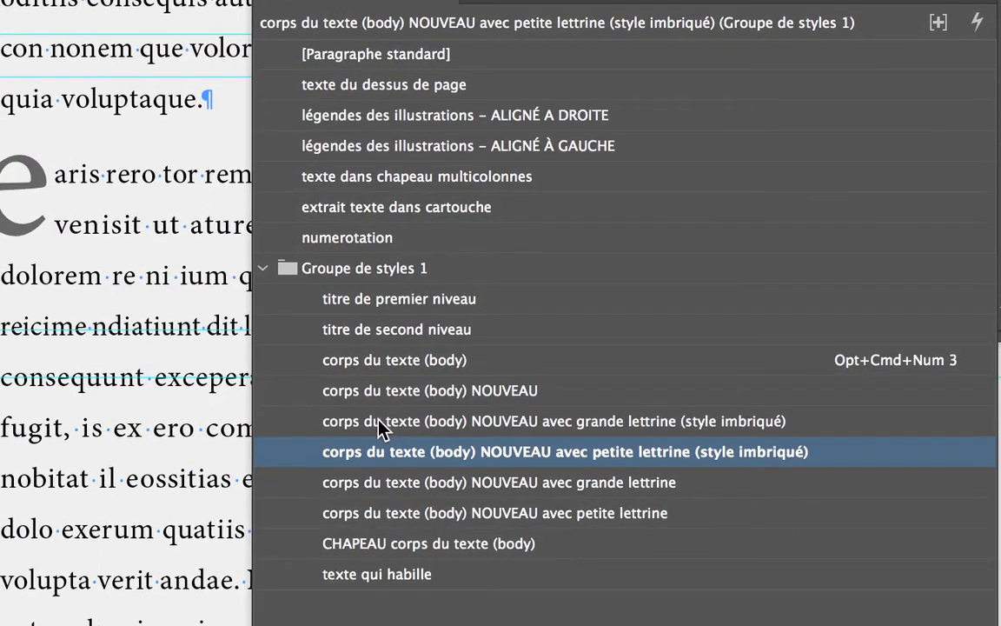
left_click(380, 391)
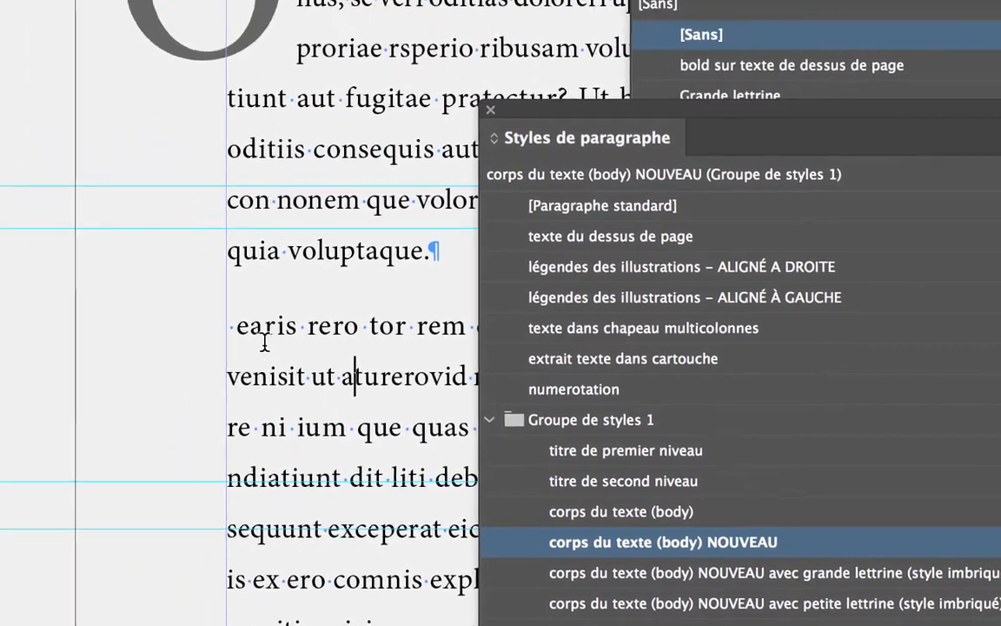
Select the space before "earis" and apply the paragraph style "corps du texte (body) NOUVEAU avec petite lettrine (style imbriqué)" to its paragraph.
left_click_drag(228, 331, 238, 330)
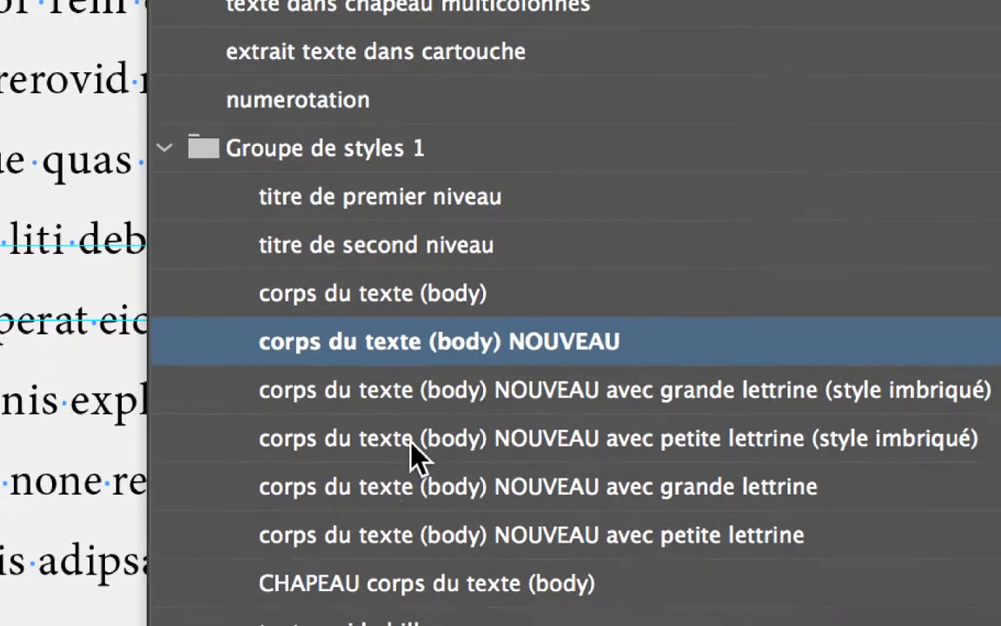
left_click(412, 442)
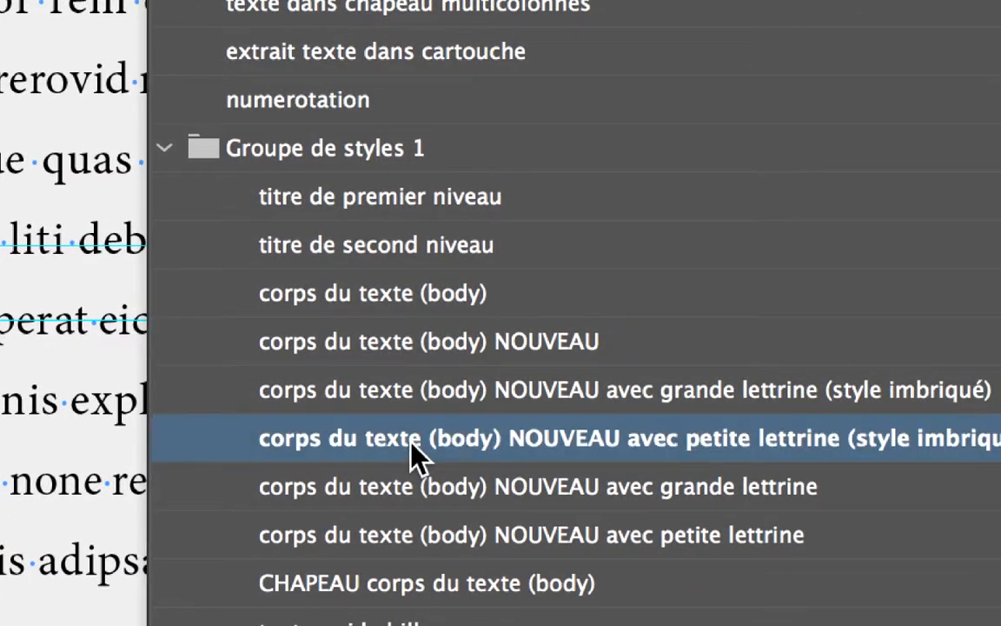